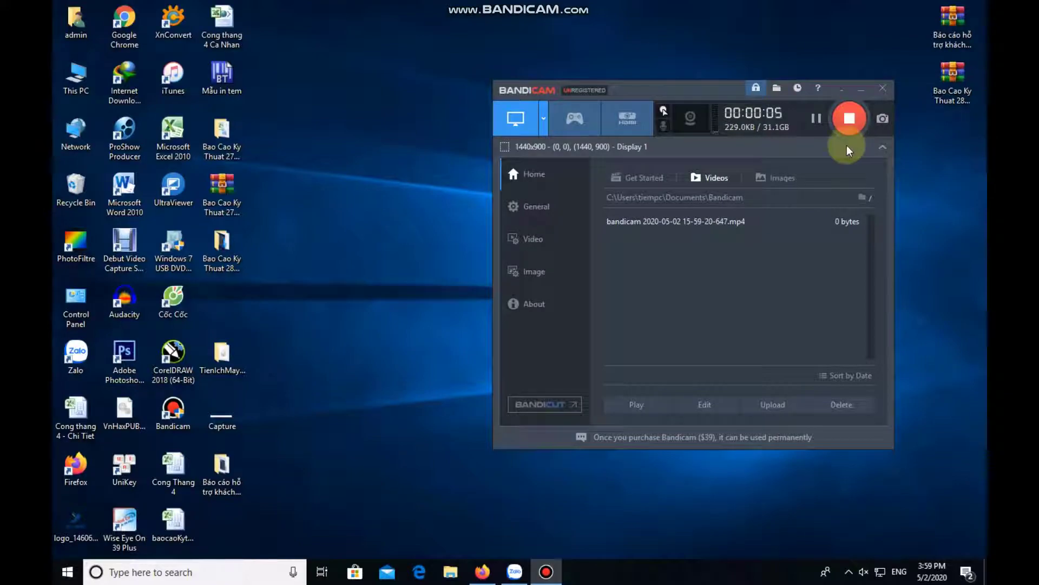
Step: Switch to Firefox and open the MediaFire link for the Epson T81III receipt printer driver on the support page
left_click(842, 88)
left_click(483, 571)
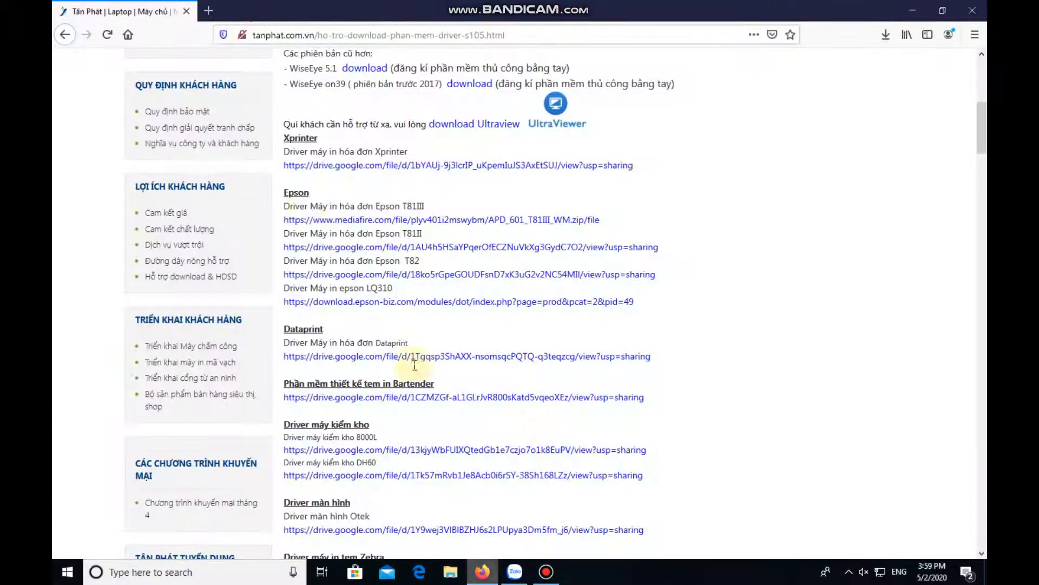
scroll(352, 216, "up", 7)
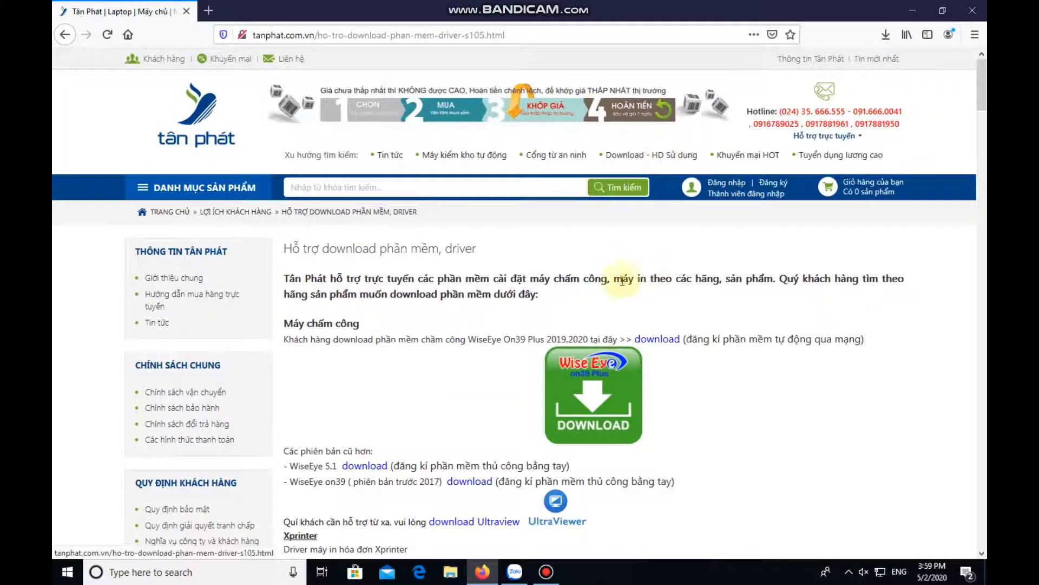
scroll(395, 306, "down", 4)
scroll(397, 307, "down", 1)
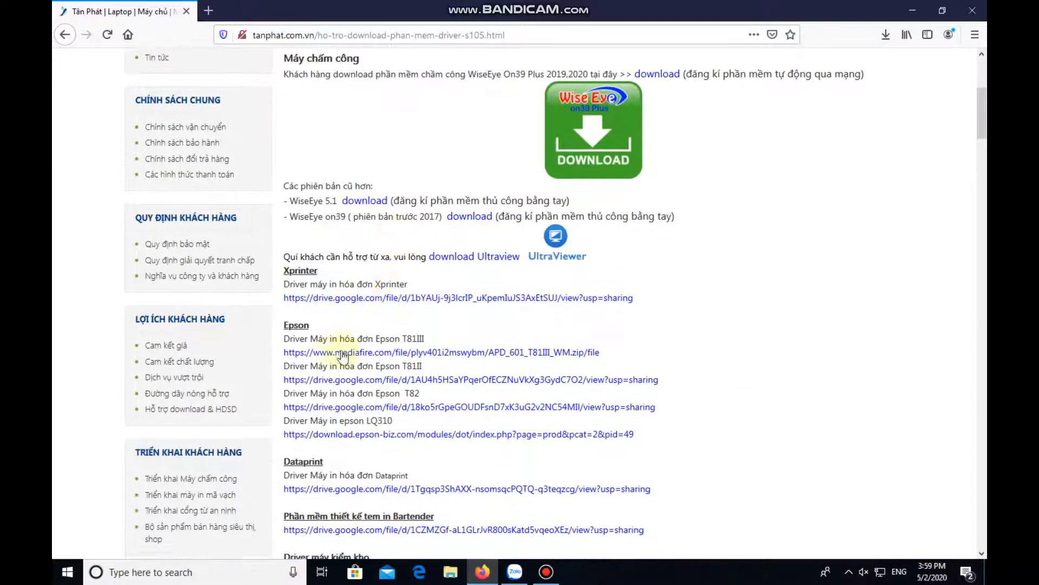
left_click(401, 353)
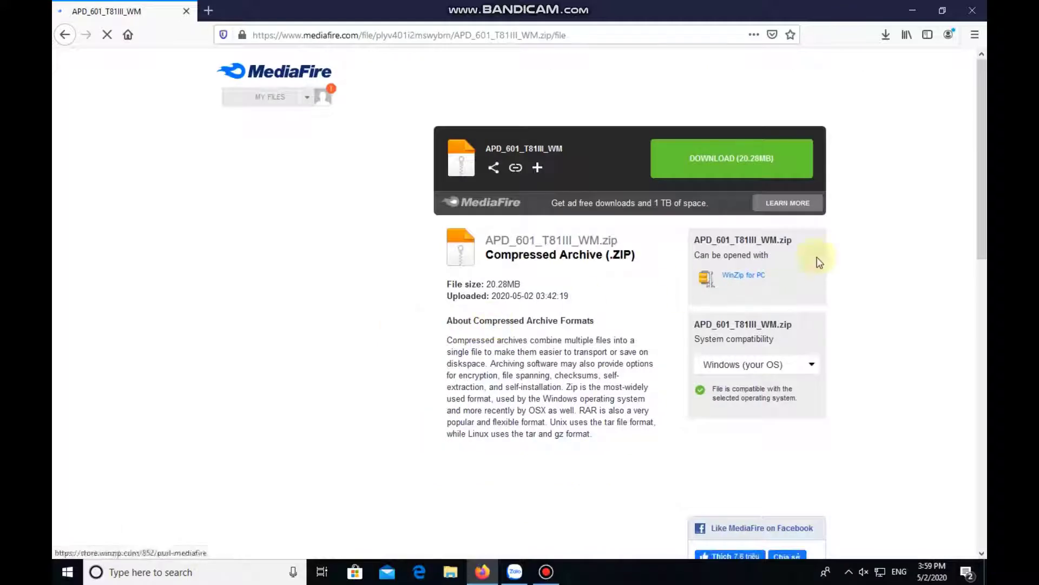
Step: Download APD_601_T81III_WM.zip, save it to disk, and show the browser's download list
left_click(783, 169)
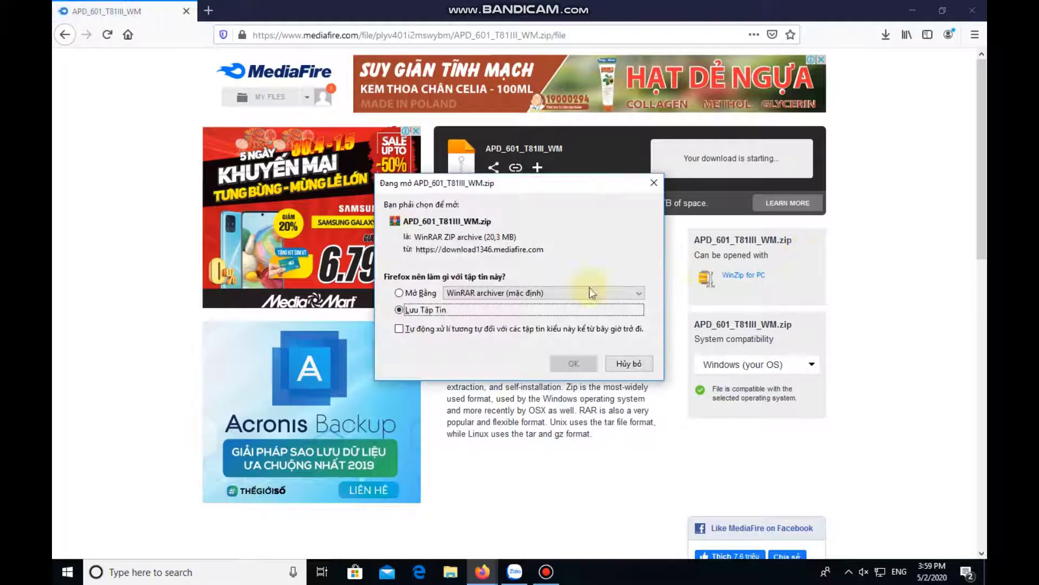
left_click(574, 364)
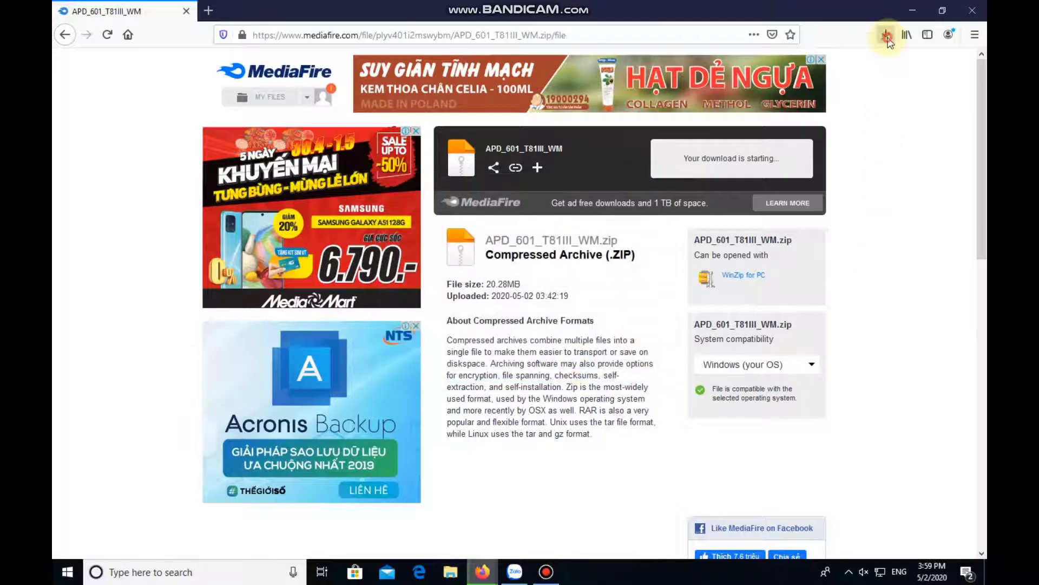
left_click(887, 39)
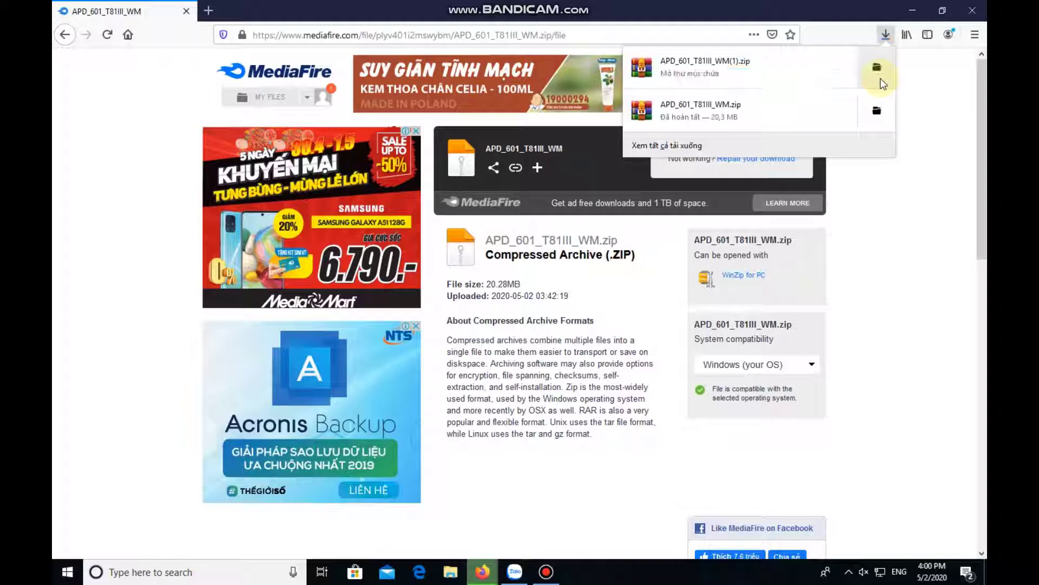
Step: Minimize the browser, close the Roblox pop-up window, and open the Downloads folder in File Explorer
left_click(912, 11)
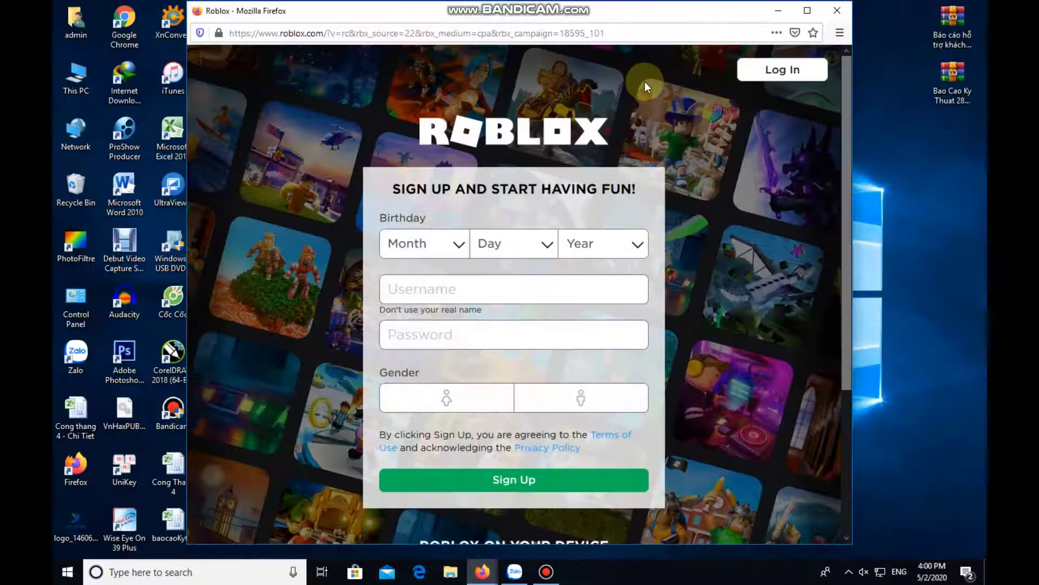
left_click(837, 10)
double_click(96, 93)
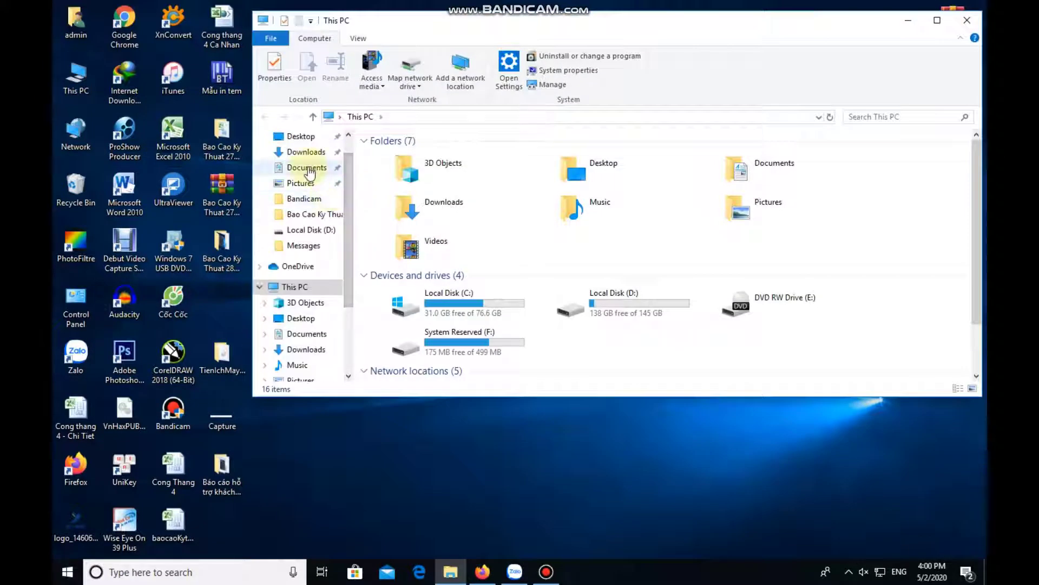
left_click(306, 151)
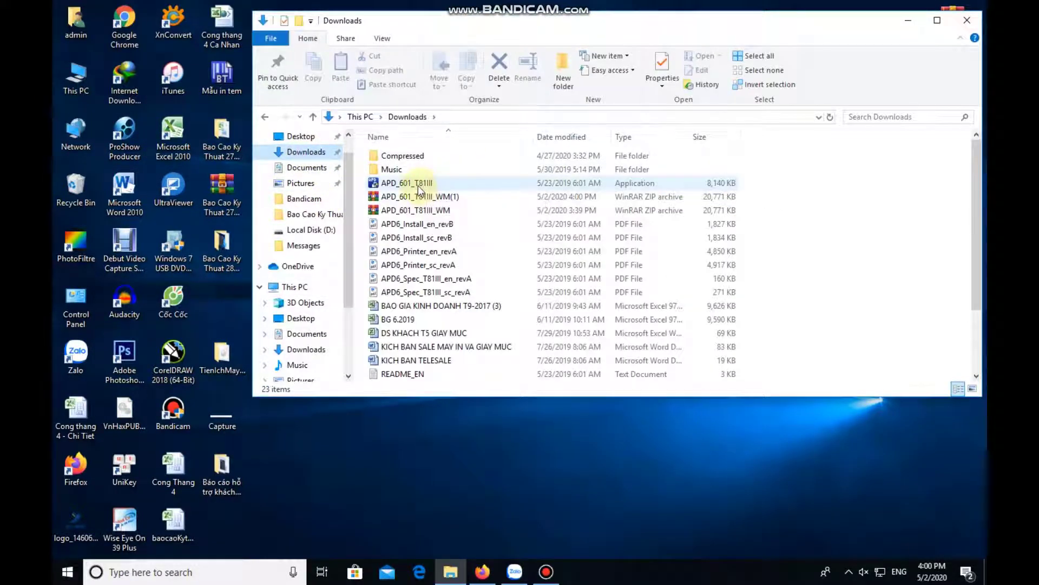
left_click(405, 198)
right_click(404, 199)
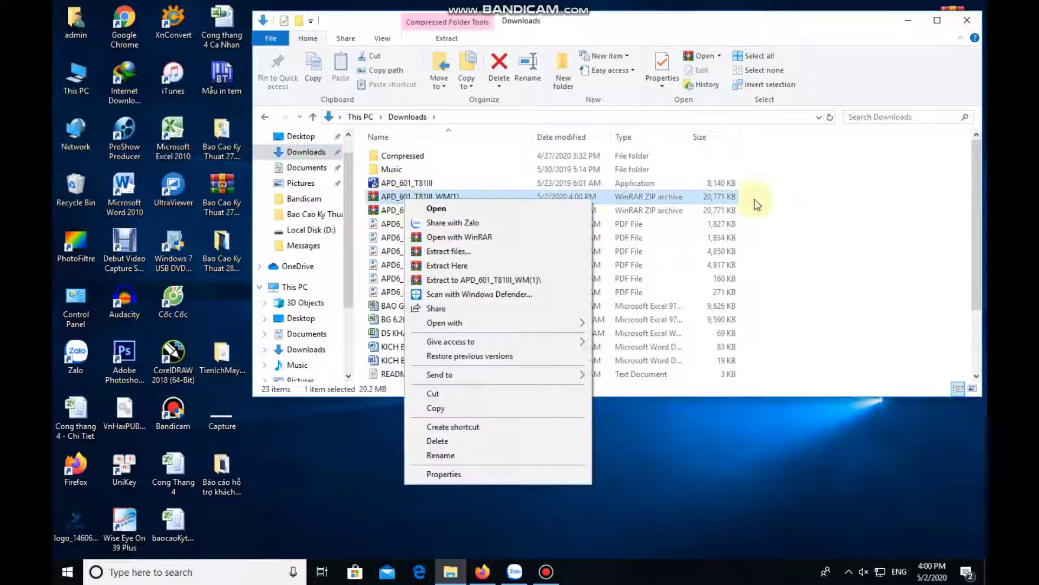
left_click(788, 208)
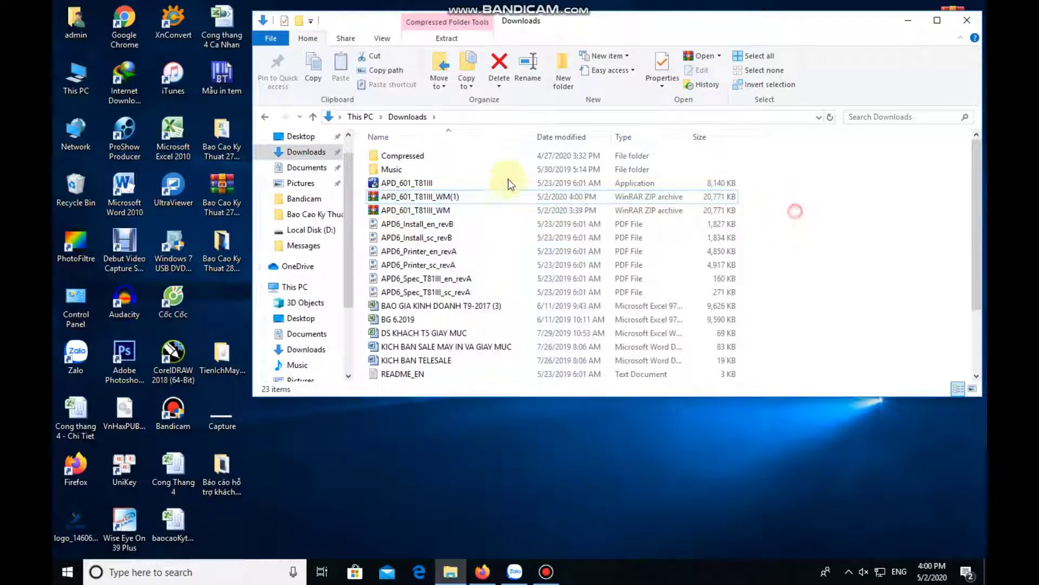
Step: Run the extracted APD_601_T81III installer application and close the Downloads folder window
double_click(426, 185)
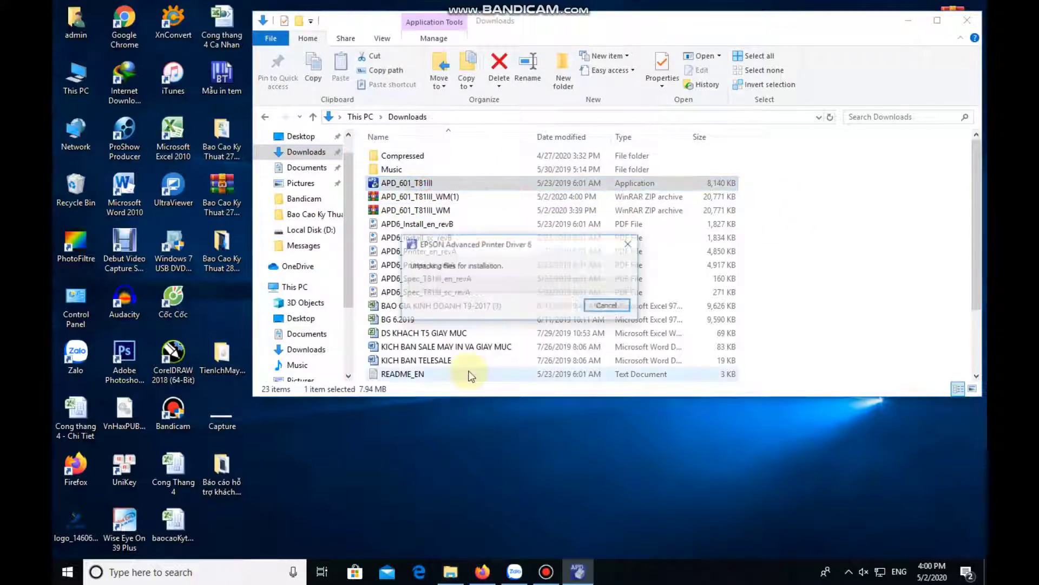
left_click(967, 20)
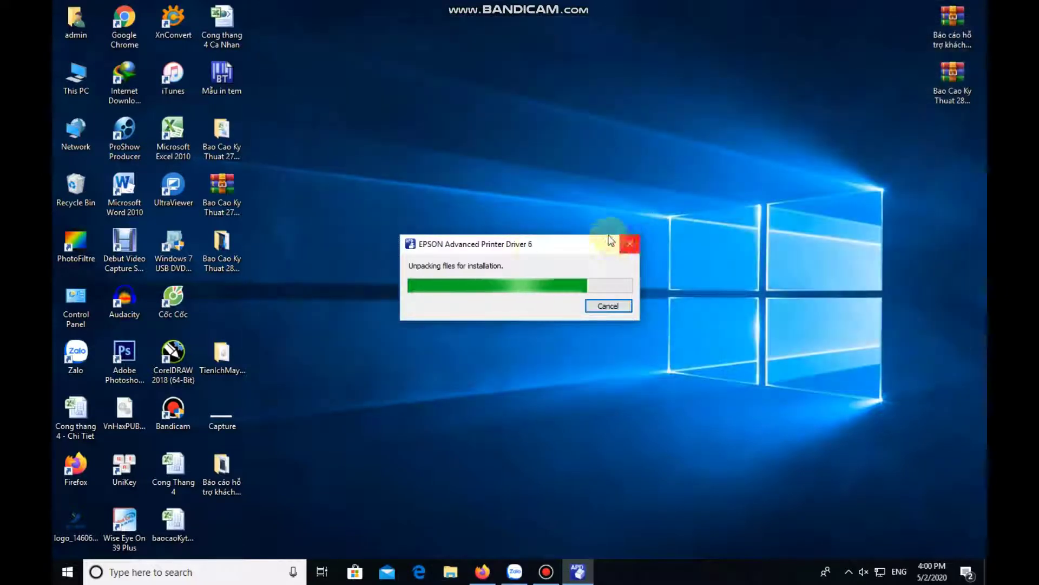
left_click_drag(533, 248, 532, 233)
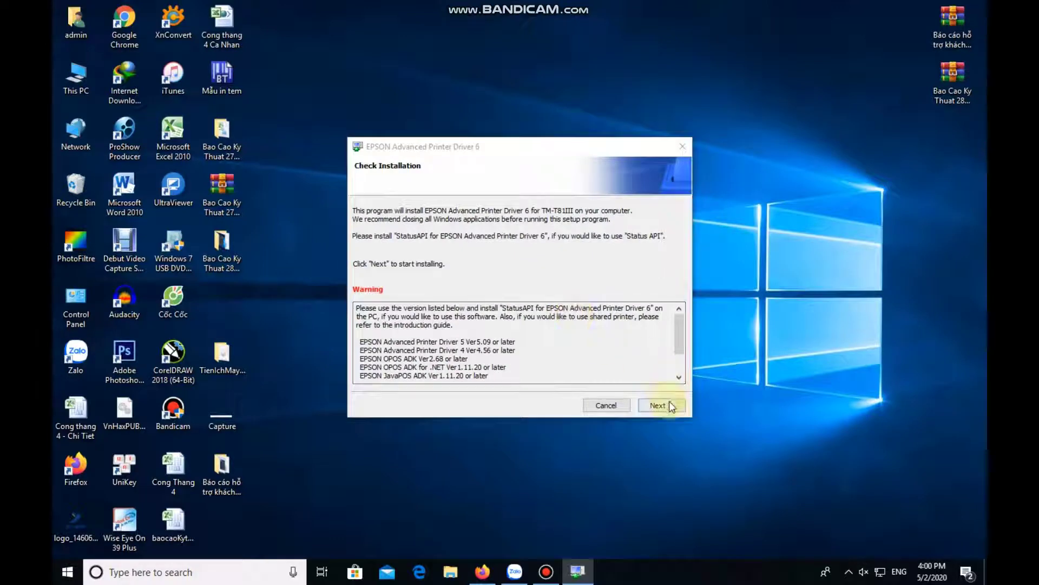
Step: Proceed past the installation check, agree to the license agreement, and start installing EPSON Advanced Printer Driver 6
left_click(670, 406)
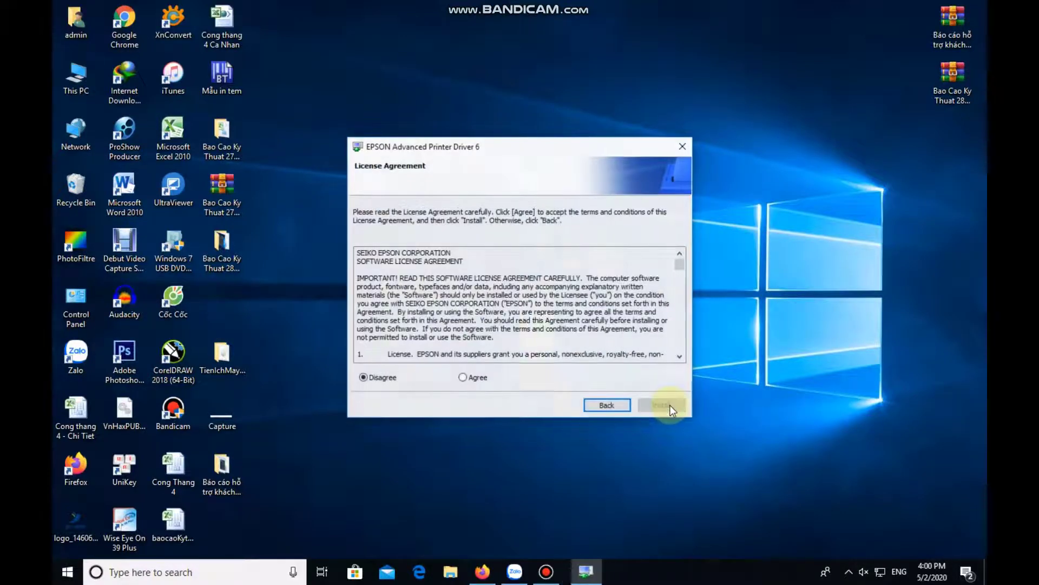
left_click(464, 378)
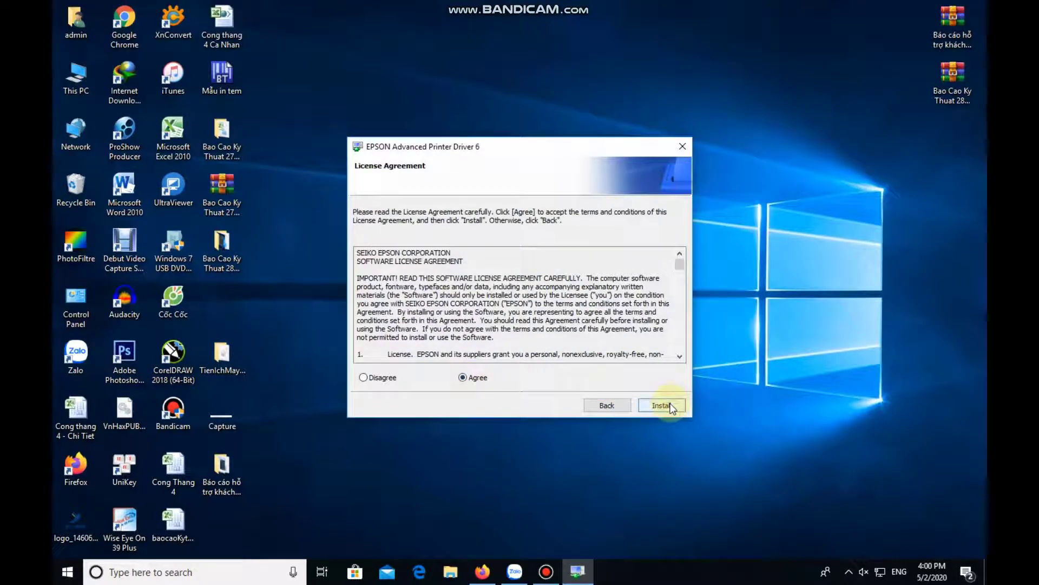
left_click(662, 405)
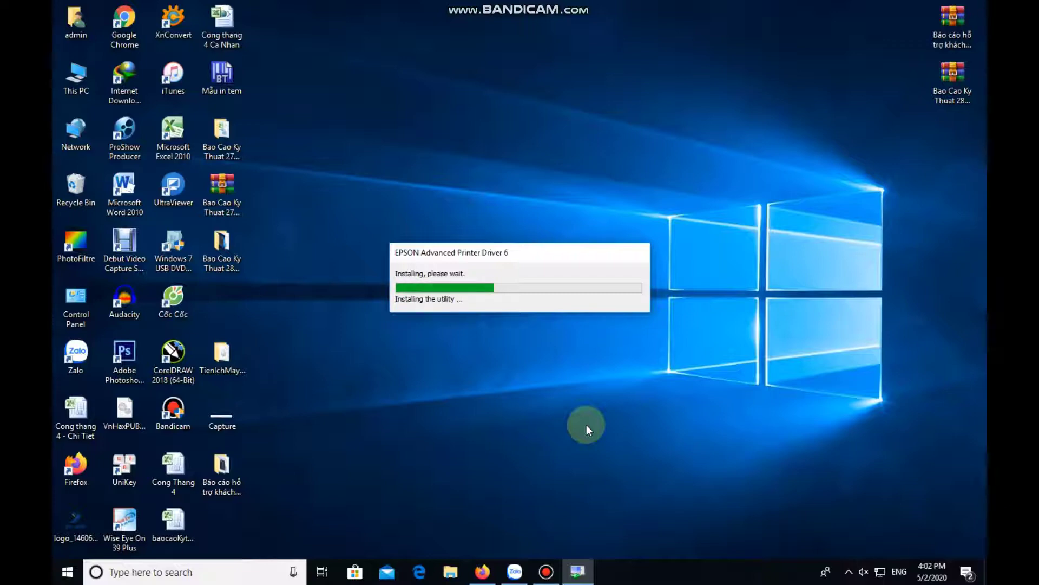
left_click(548, 571)
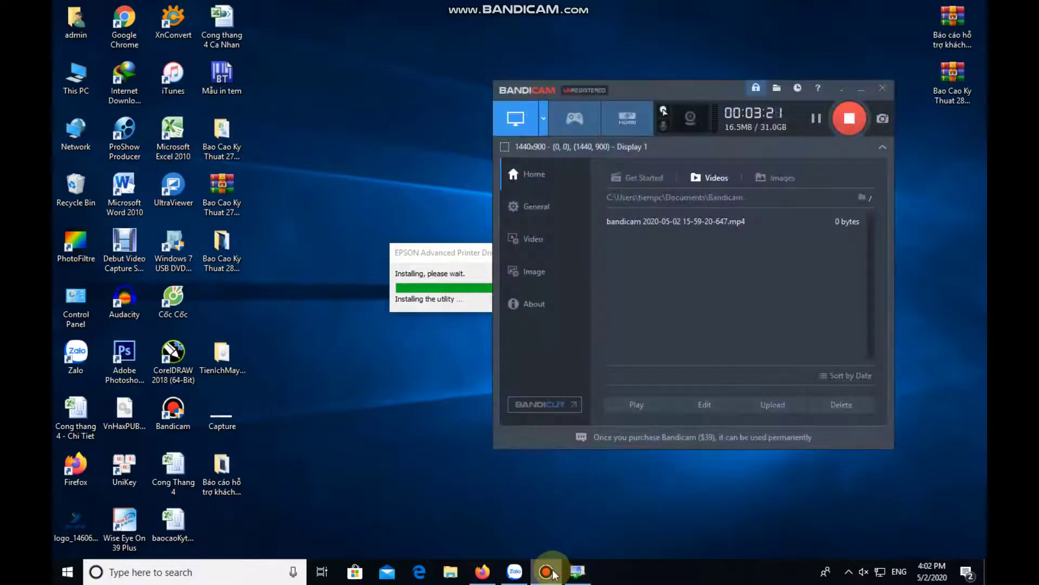
left_click(546, 571)
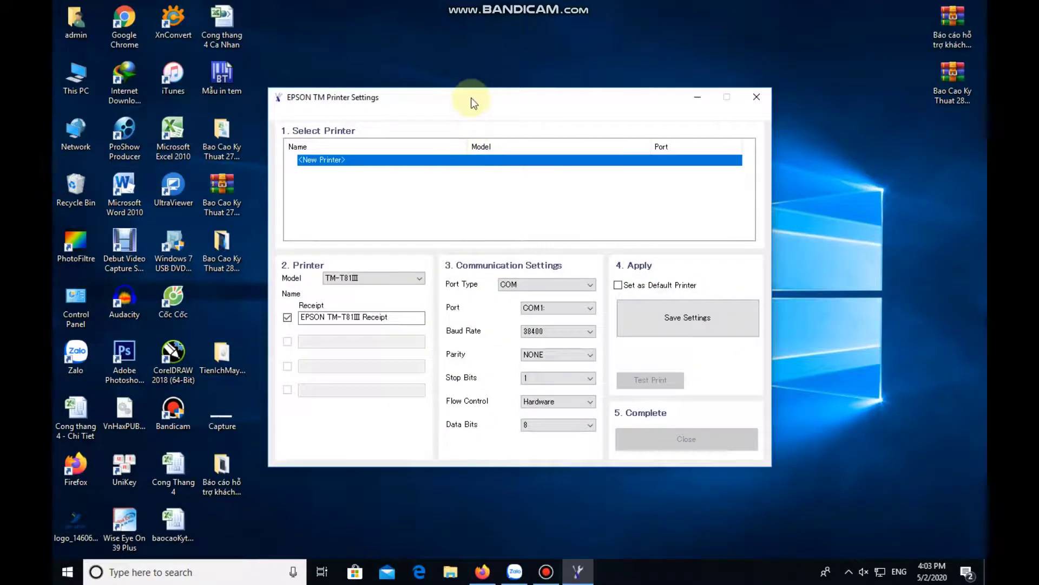
Step: Configure a new TM-T81III receipt printer with port type USB and the port on Auto setup, and save the settings
left_click_drag(464, 93, 464, 62)
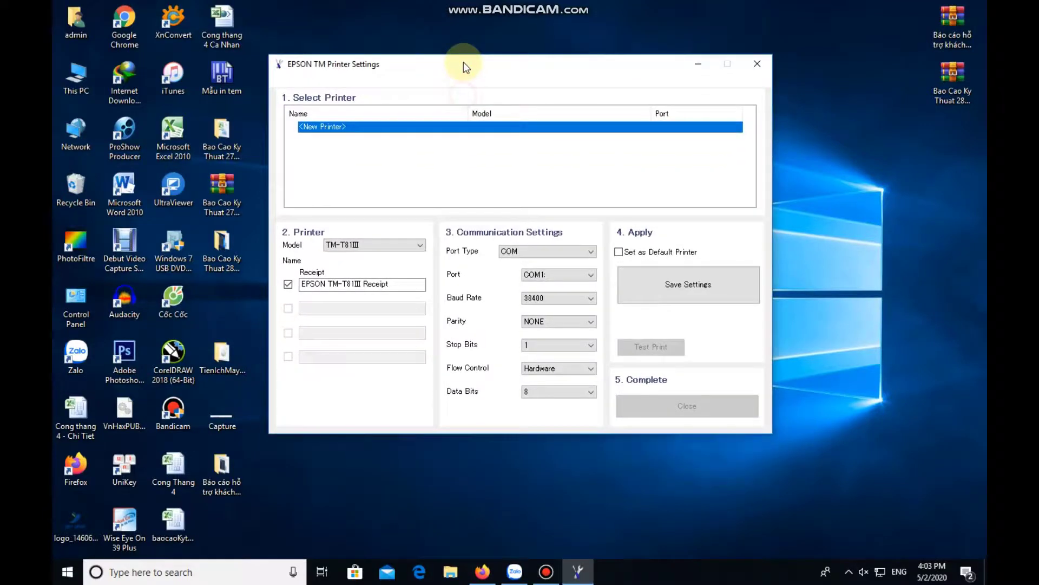
left_click(344, 248)
left_click(364, 255)
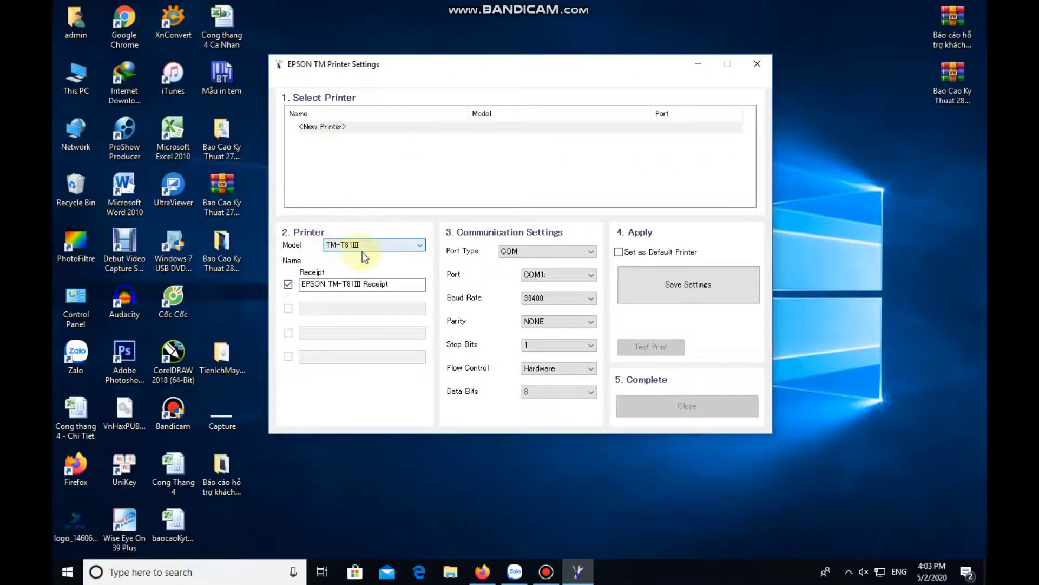
left_click(393, 286)
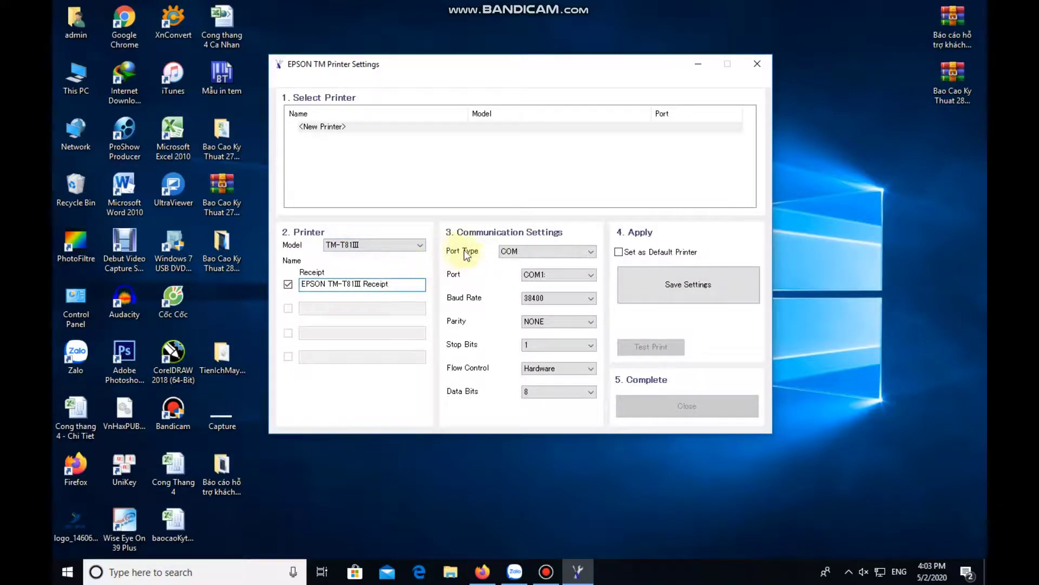
left_click(521, 247)
left_click(529, 269)
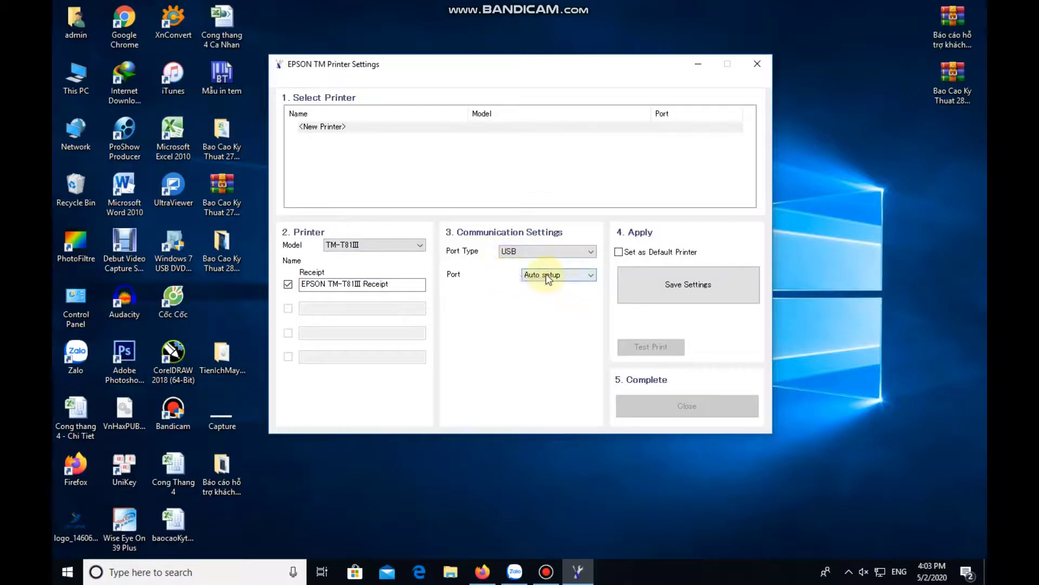
left_click(674, 290)
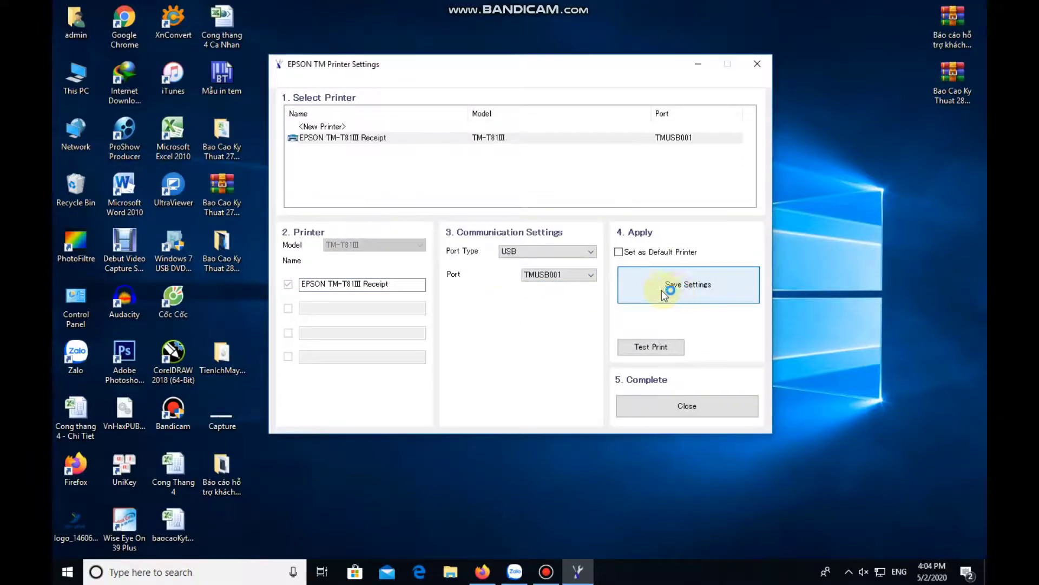
Step: Select the added EPSON TM-T81III Receipt printer in the printer list and close the printer settings utility
left_click(314, 139)
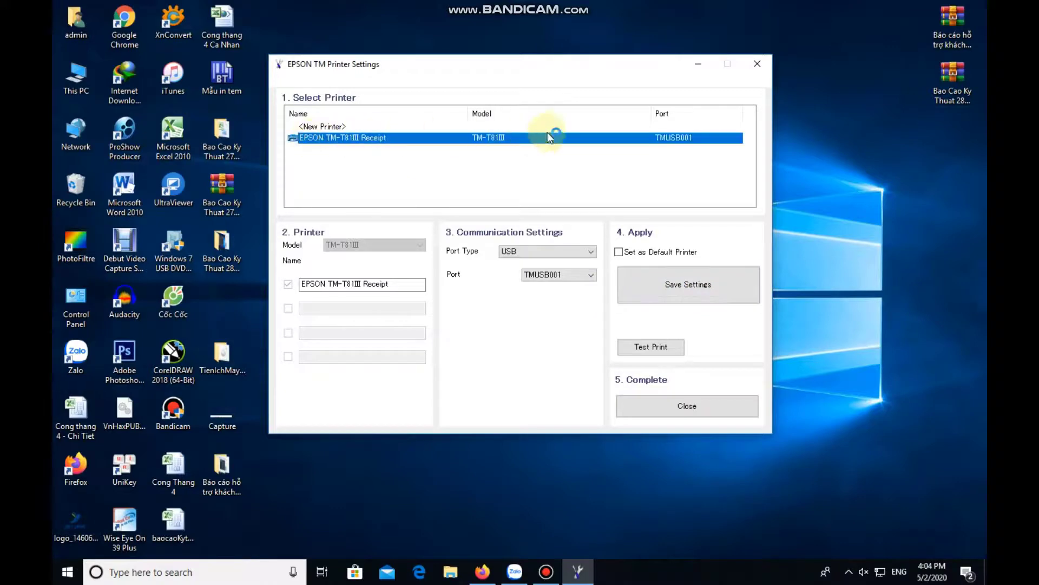
left_click(316, 141)
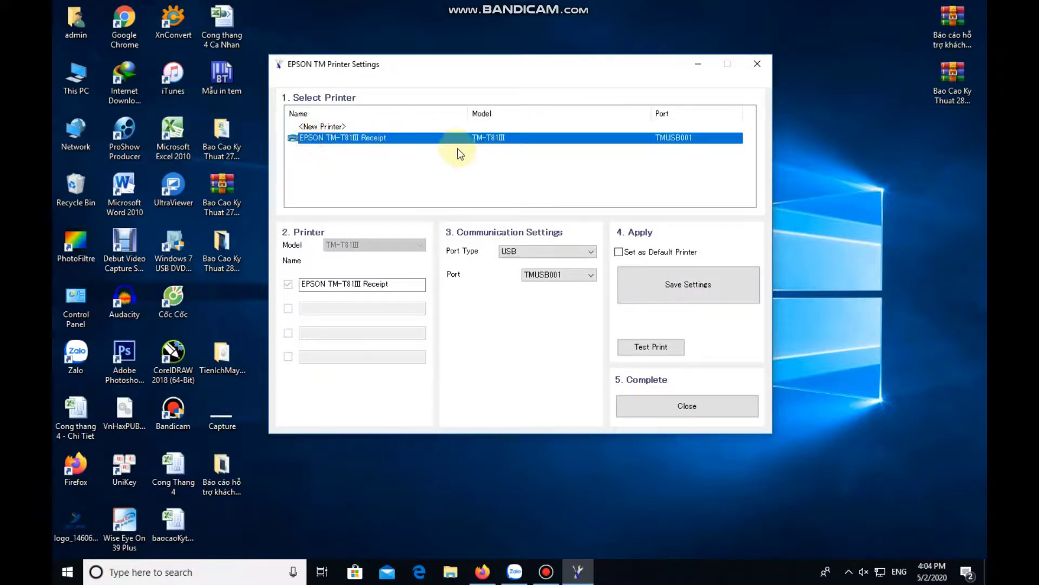
left_click(666, 406)
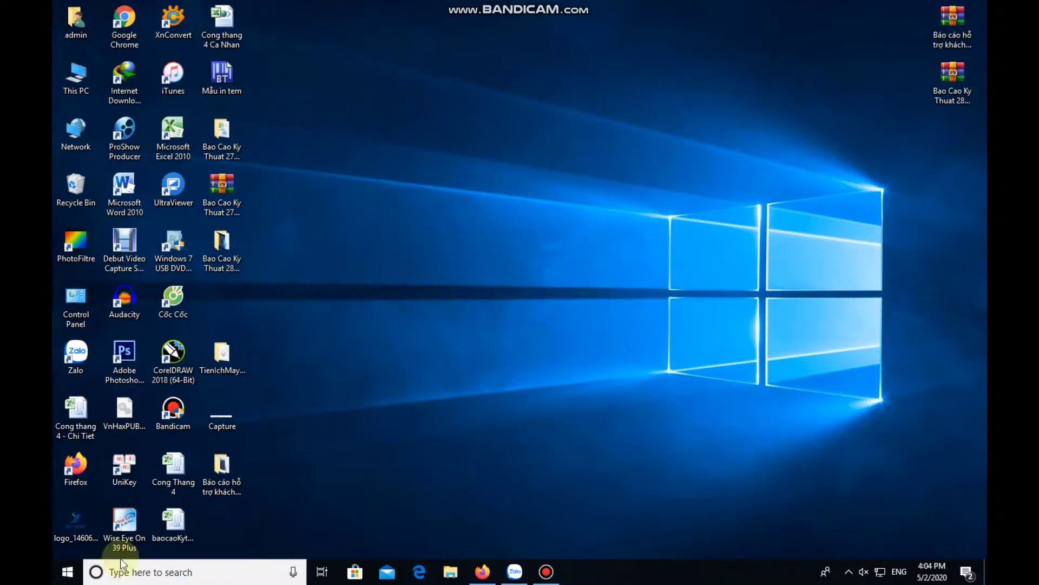
Step: Open Devices and Printers from Control Panel and select the EPSON TM-T81III Receipt printer to check its installation
left_click(90, 246)
double_click(82, 297)
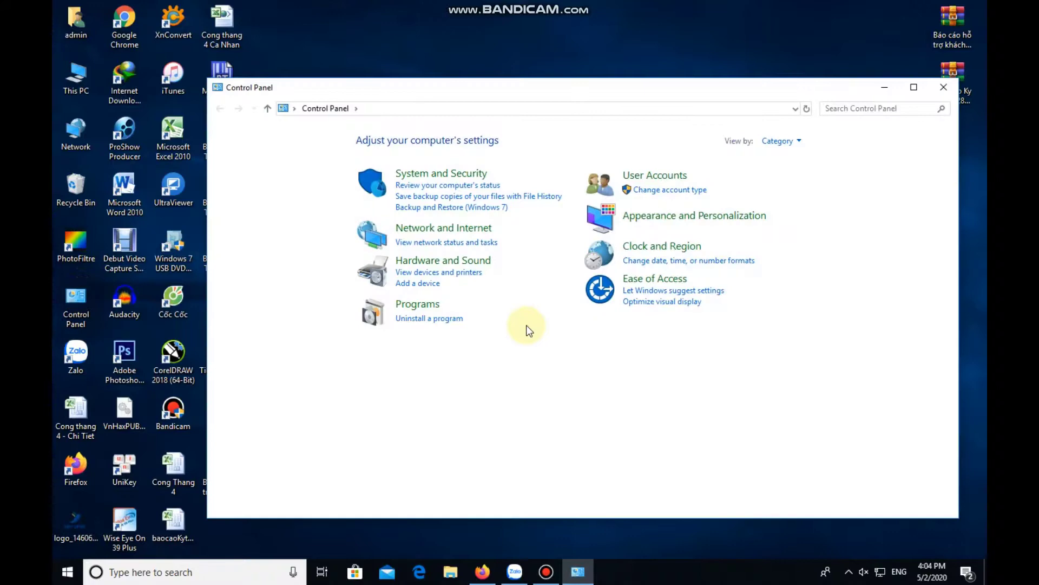
left_click(464, 272)
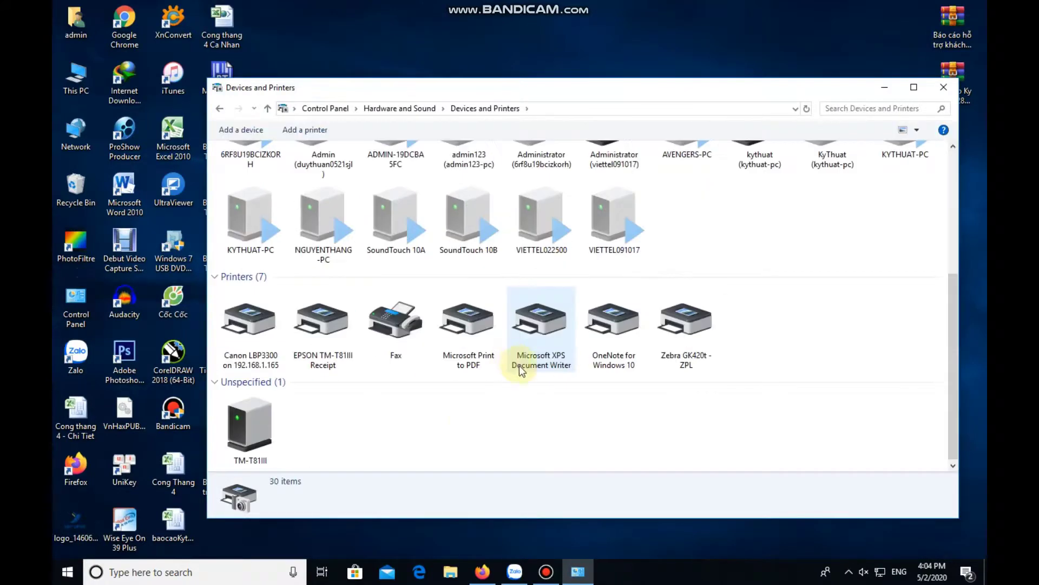
left_click(334, 343)
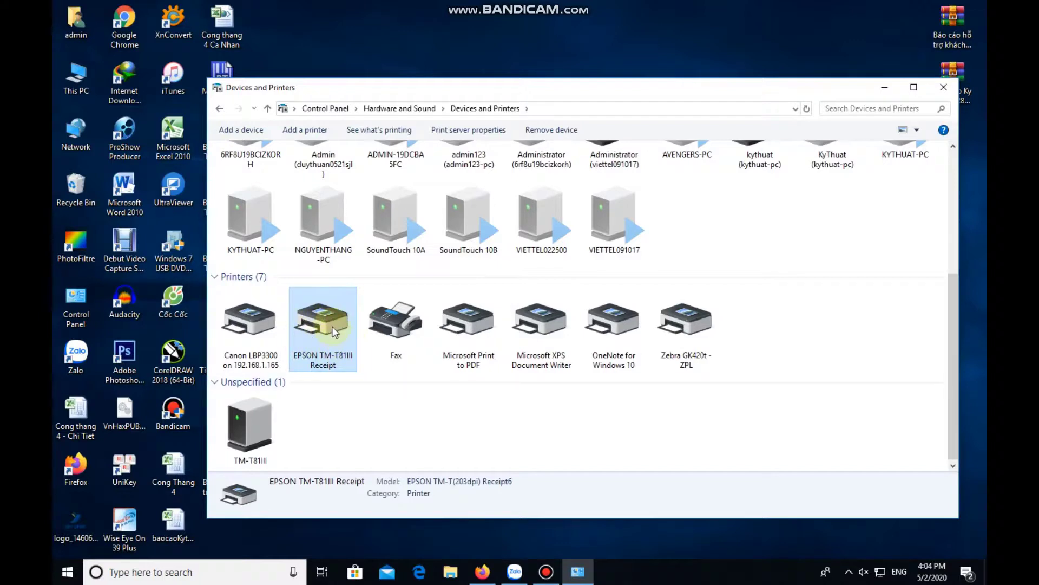
left_click(547, 572)
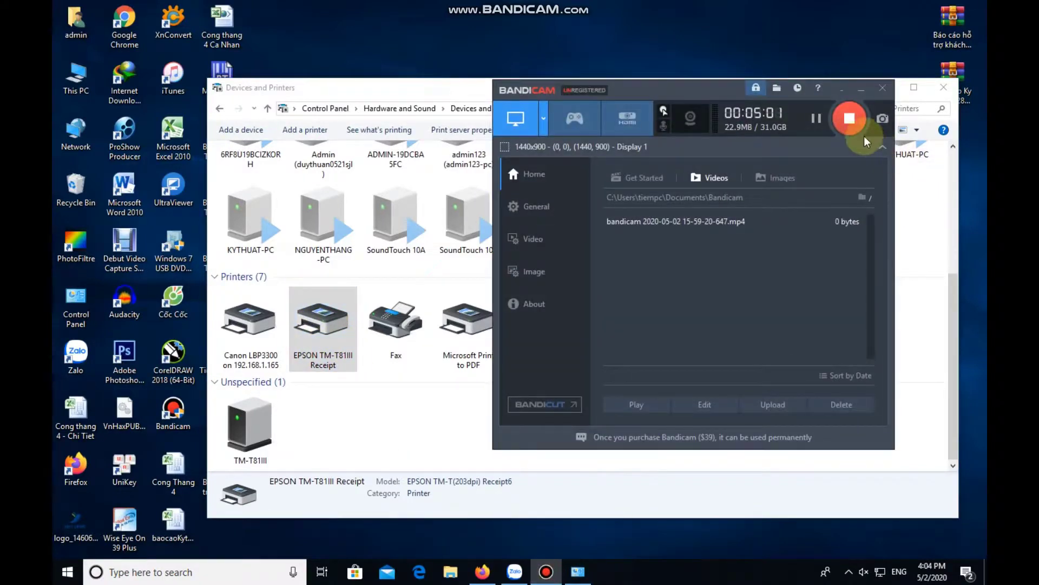